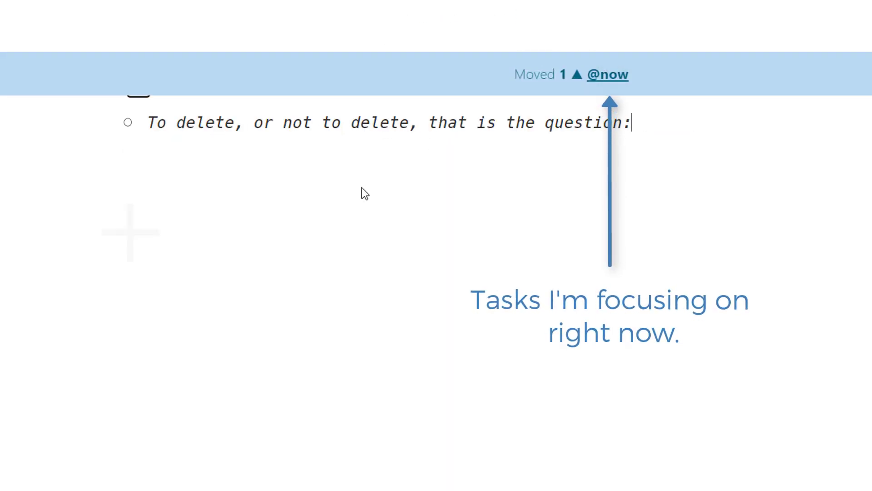
pyautogui.click(612, 76)
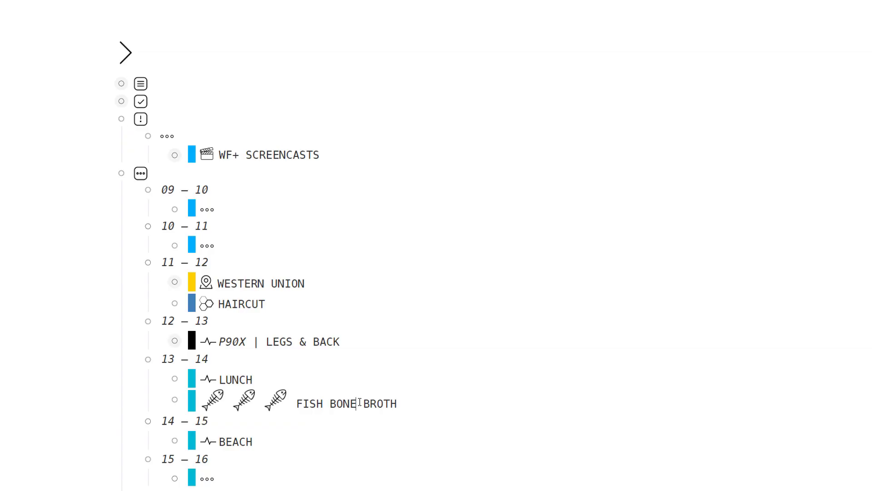
pyautogui.hotkey('ctrl', 'shift', 'x')
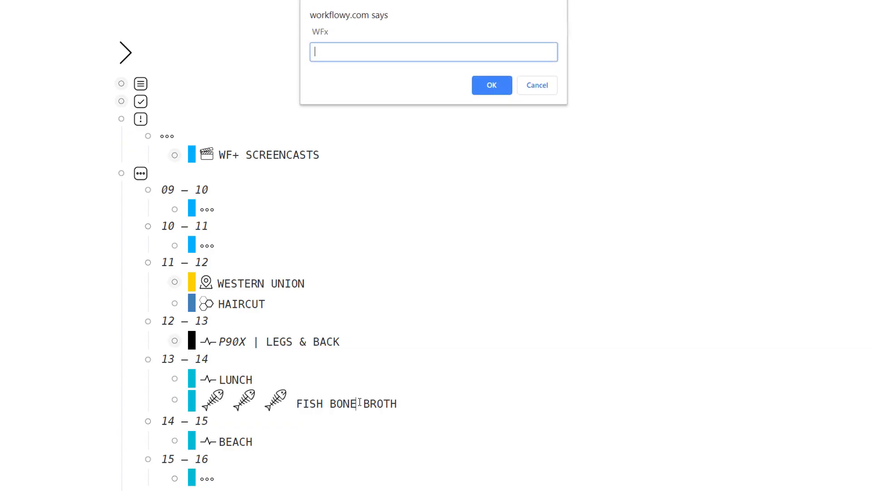
pyautogui.write('dd')
pyautogui.press('Return')
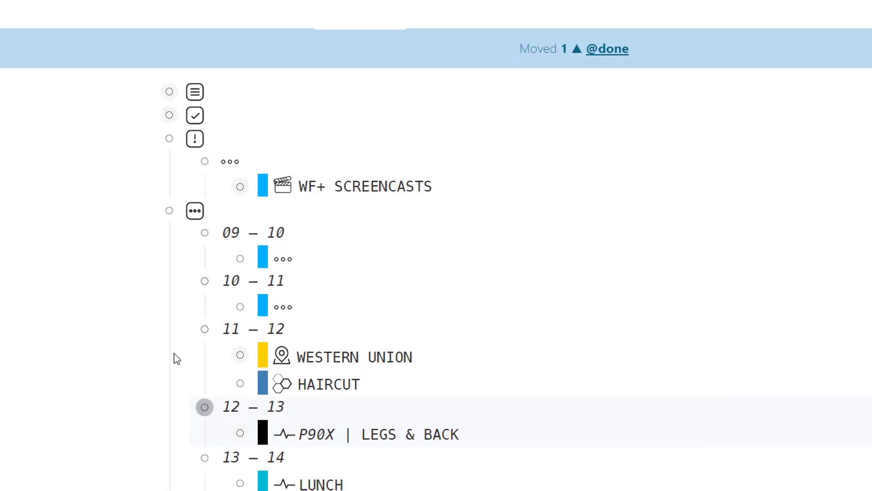
# - Move FISH BONE BROTH from the completed checkmark list to Home with the WFx code hh and open Home
pyautogui.click(151, 217)
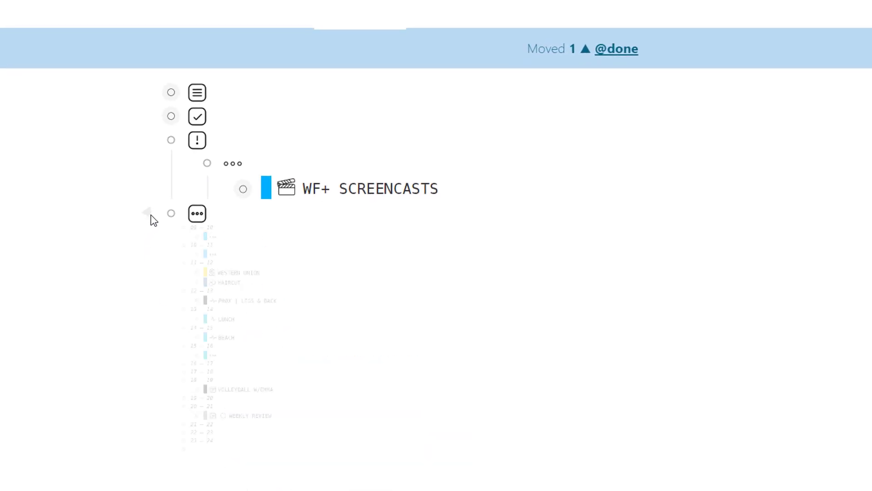
pyautogui.click(146, 116)
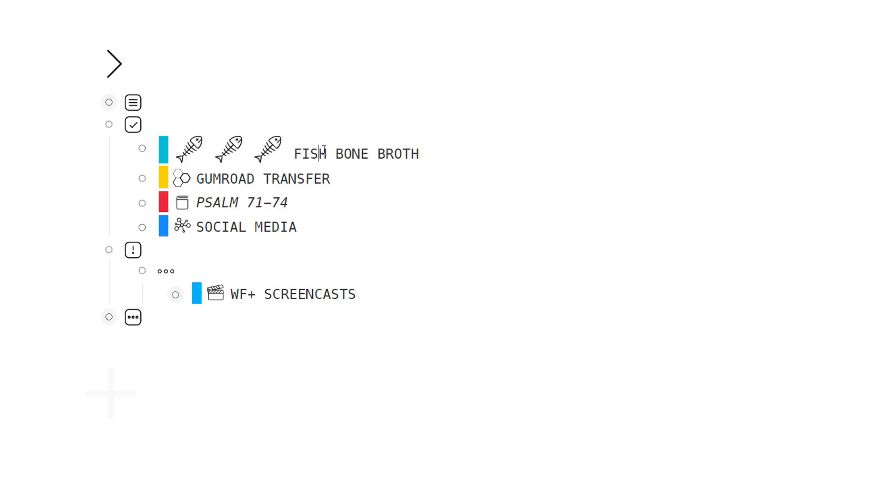
pyautogui.hotkey('alt', 'x')
pyautogui.write('hh')
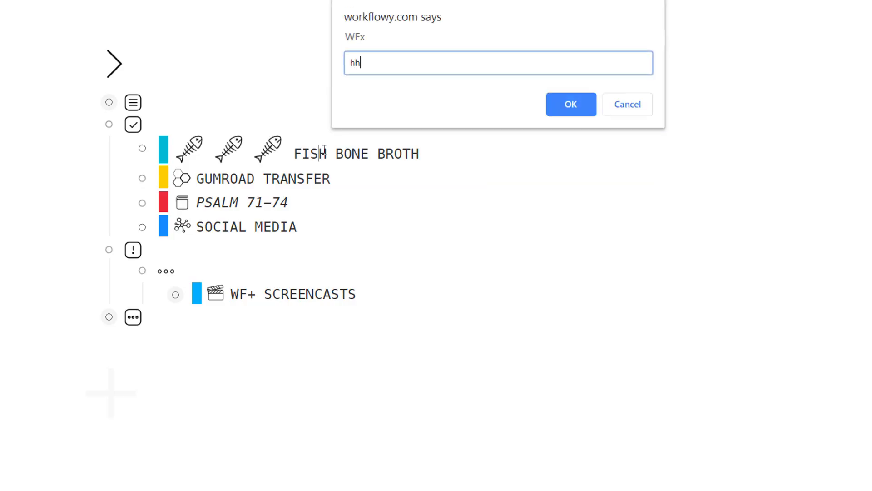
pyautogui.press('Return')
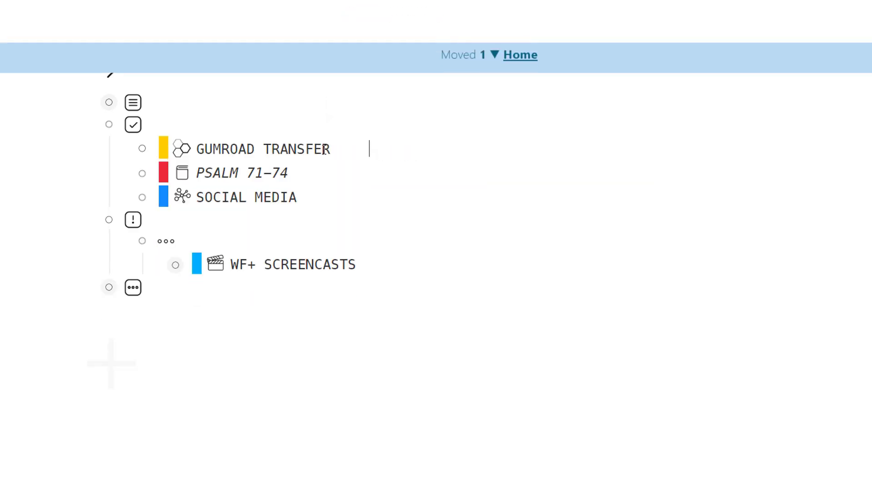
pyautogui.click(520, 62)
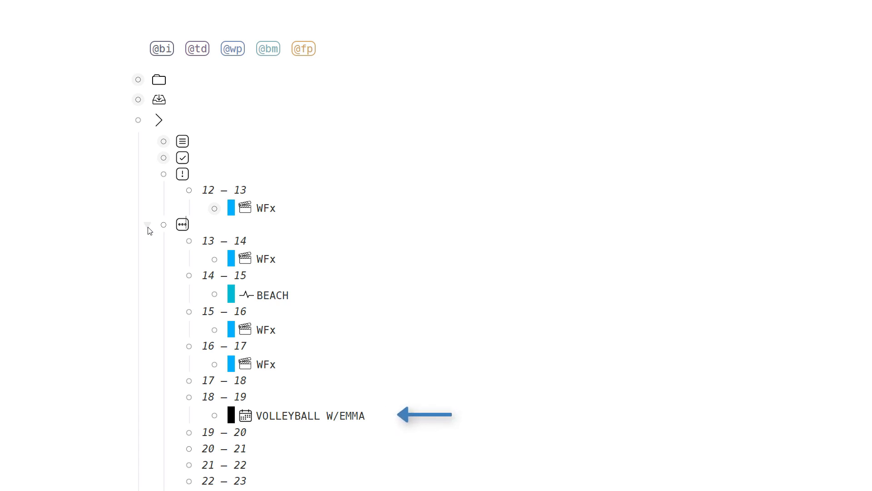
# - Move the volleyball item from the 18 – 19 slot to 28 FRI in June with the WFx code tm and open that day
pyautogui.click(315, 415)
pyautogui.hotkey('alt', 'x')
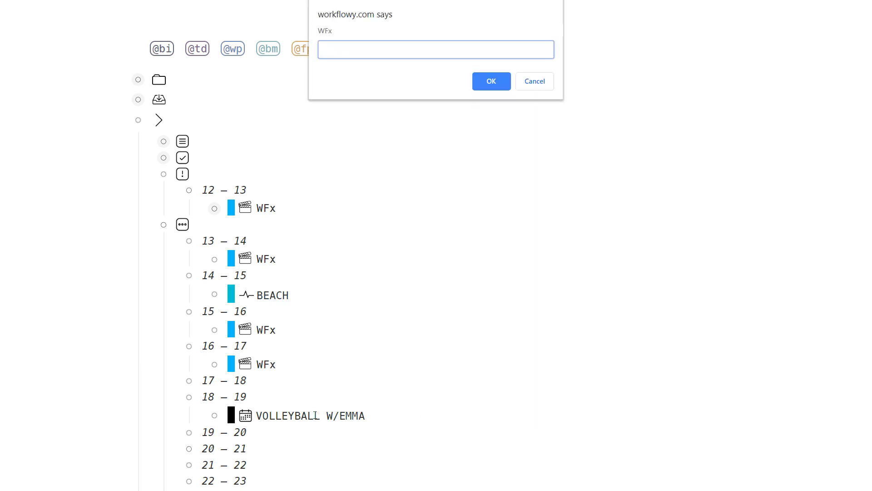
pyautogui.write('tm')
pyautogui.press('Return')
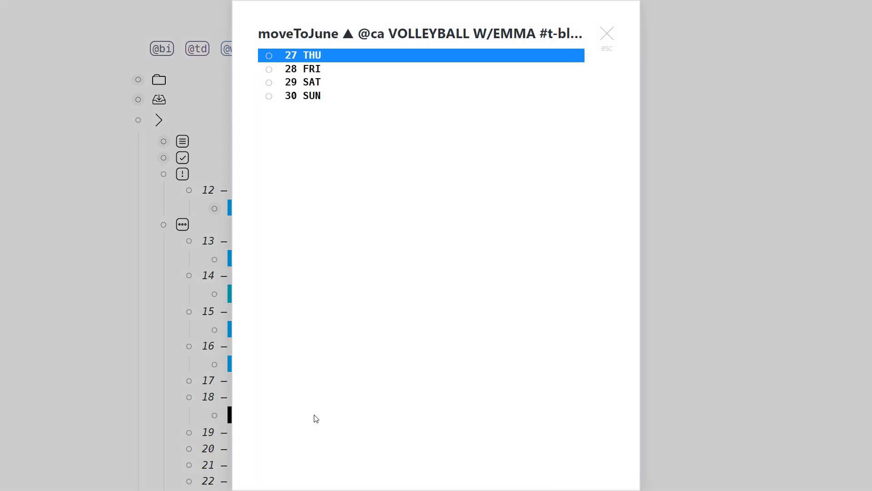
pyautogui.press('Down')
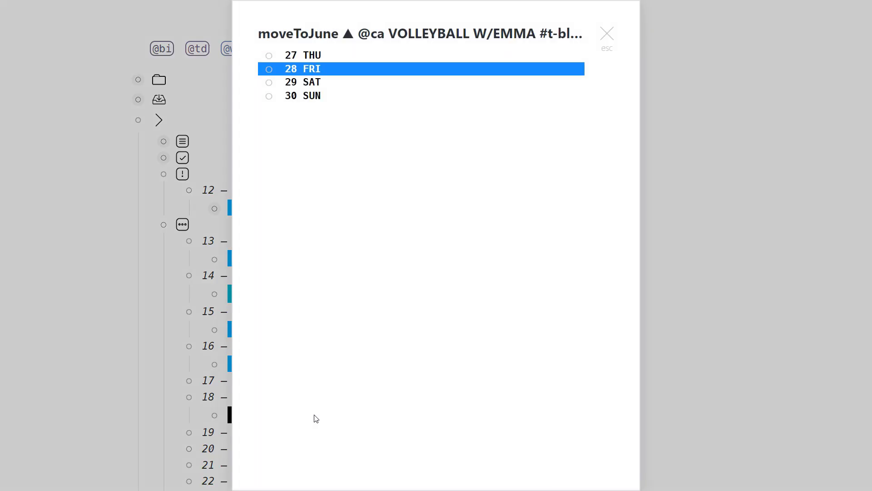
pyautogui.press('Return')
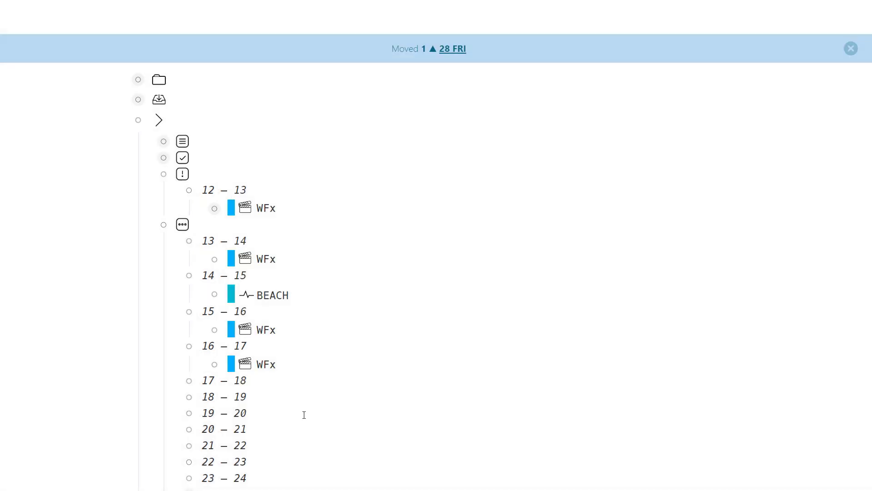
pyautogui.click(445, 52)
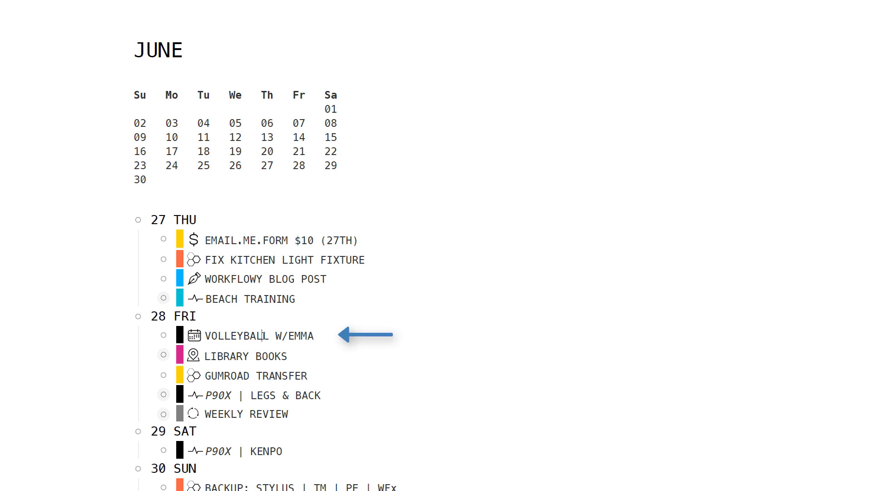
# - Move the volleyball item under 28 FRI to the 18 – 19 time slot with the WFx code ss
pyautogui.click(264, 335)
pyautogui.hotkey('alt', 'x')
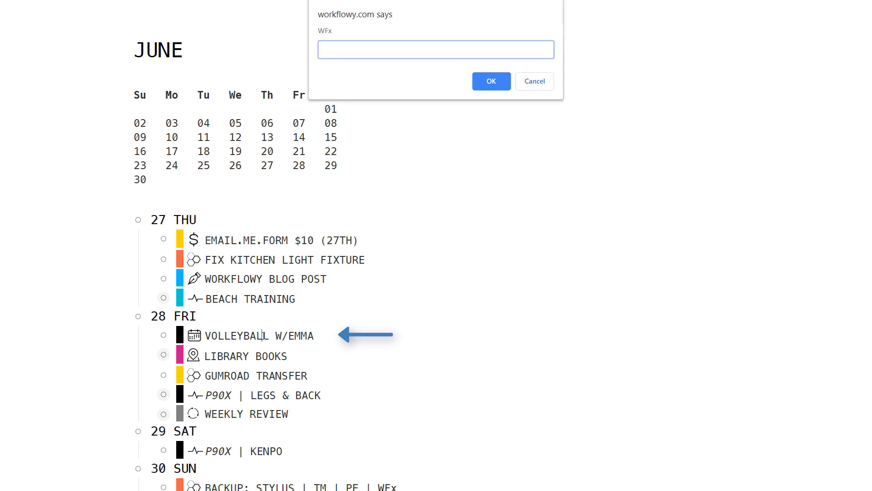
pyautogui.write('ss')
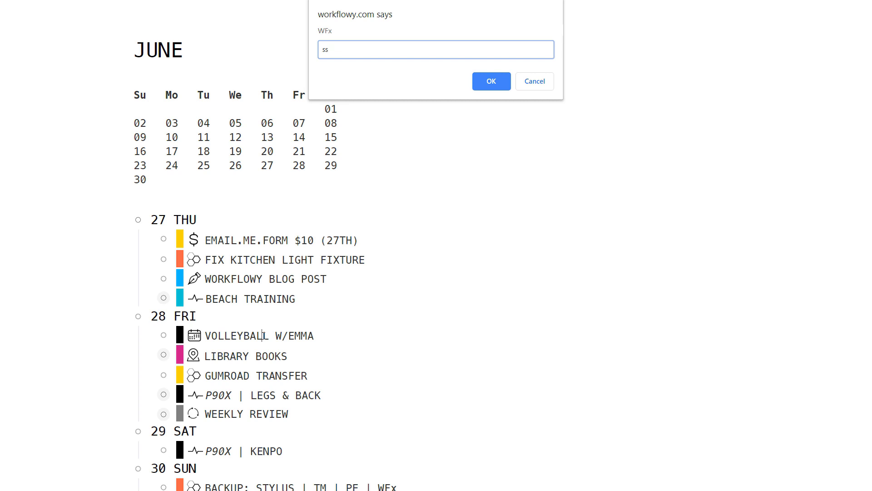
pyautogui.press('Return')
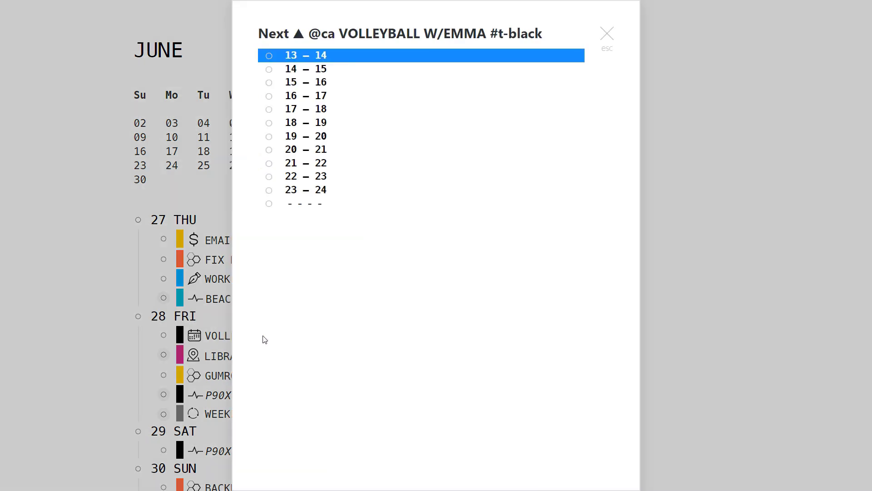
pyautogui.click(306, 122)
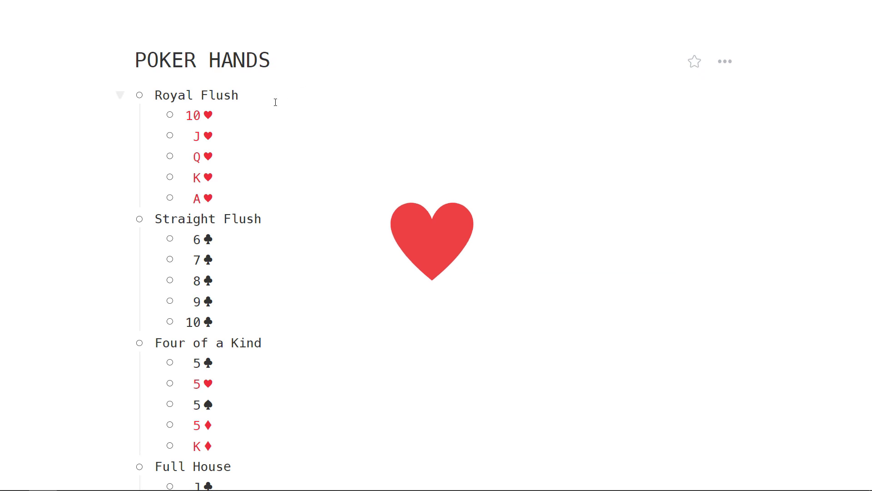
# - Select every heart card across the POKER HANDS list and move them all to HEARTS with the WFx code st
pyautogui.moveTo(274, 100); pyautogui.dragTo(316, 301)
pyautogui.scroll(-6, 317, 300)
pyautogui.keyDown('ctrl'); pyautogui.click(245, 118); pyautogui.keyUp('ctrl')
pyautogui.scroll(-5, 230, 281)
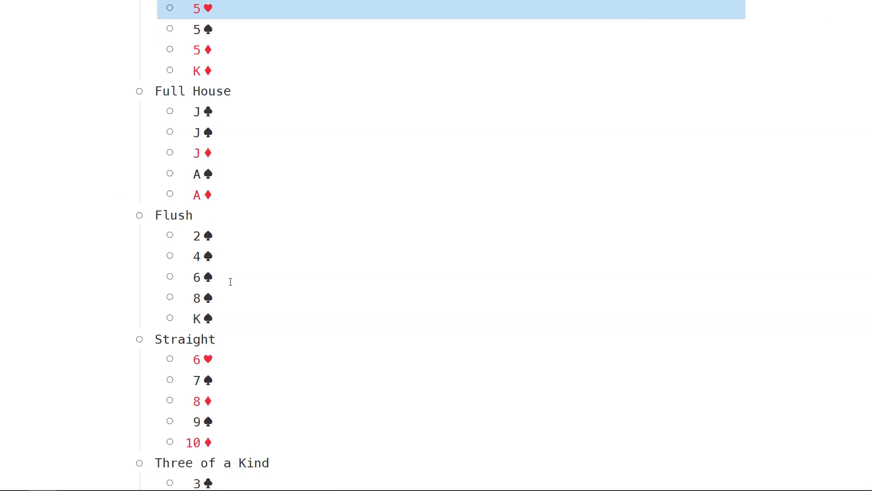
pyautogui.keyDown('ctrl'); pyautogui.click(232, 253); pyautogui.keyUp('ctrl')
pyautogui.scroll(-4, 233, 290)
pyautogui.keyDown('ctrl'); pyautogui.click(225, 219); pyautogui.keyUp('ctrl')
pyautogui.keyDown('ctrl'); pyautogui.click(220, 363); pyautogui.keyUp('ctrl')
pyautogui.scroll(-2, 220, 363)
pyautogui.scroll(-2, 220, 363)
pyautogui.keyDown('ctrl'); pyautogui.click(228, 289); pyautogui.keyUp('ctrl')
pyautogui.keyDown('ctrl'); pyautogui.click(230, 369); pyautogui.keyUp('ctrl')
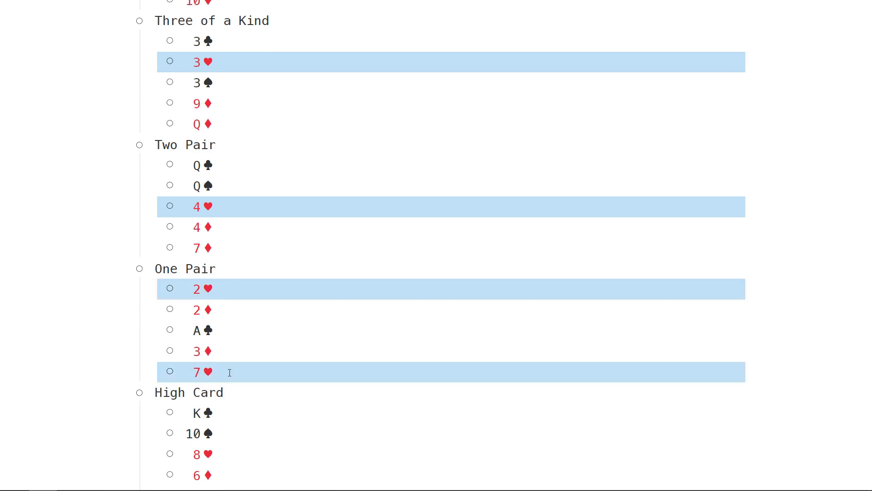
pyautogui.scroll(-3, 230, 370)
pyautogui.keyDown('ctrl'); pyautogui.click(250, 325); pyautogui.keyUp('ctrl')
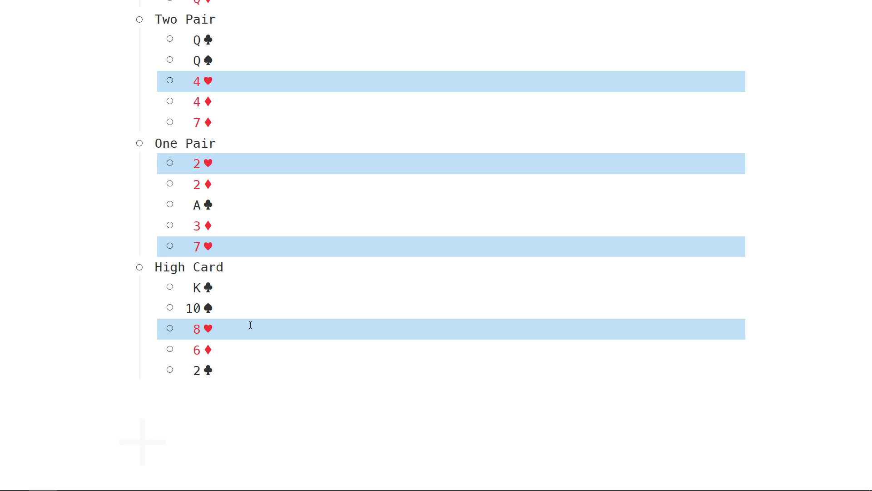
pyautogui.hotkey('alt', 'x')
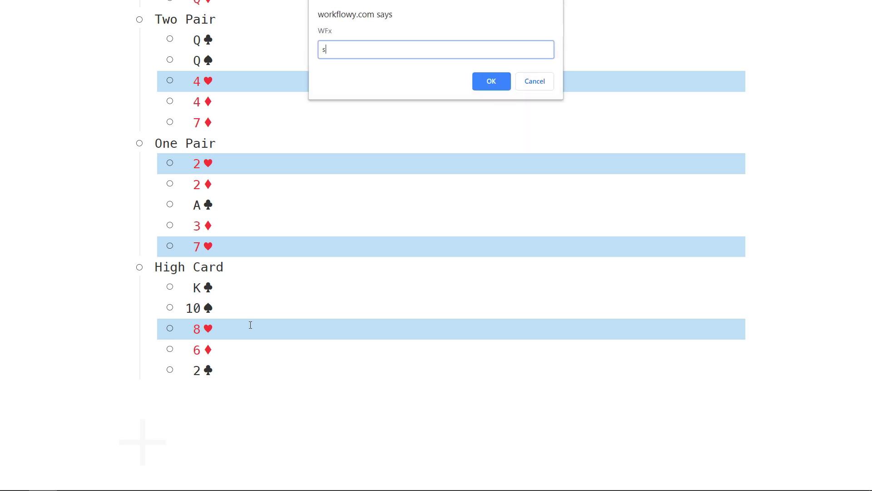
pyautogui.write('st')
pyautogui.press('Return')
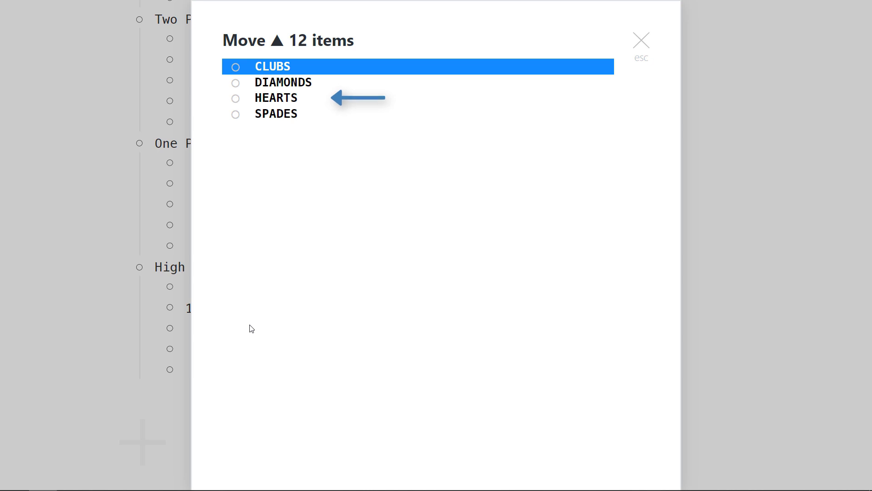
pyautogui.click(282, 99)
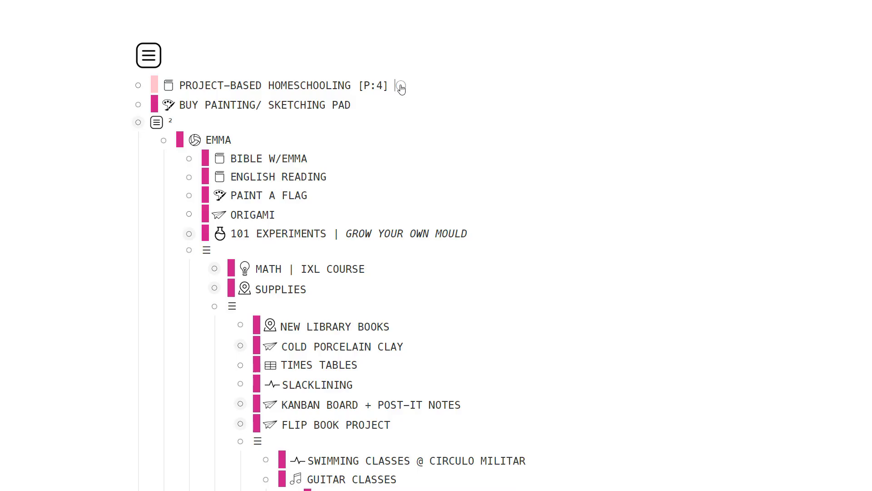
# - Replace all #t-medium-violet-red tags in the list with #t-pink using the WFx Find/Replace code fr
pyautogui.click(400, 86)
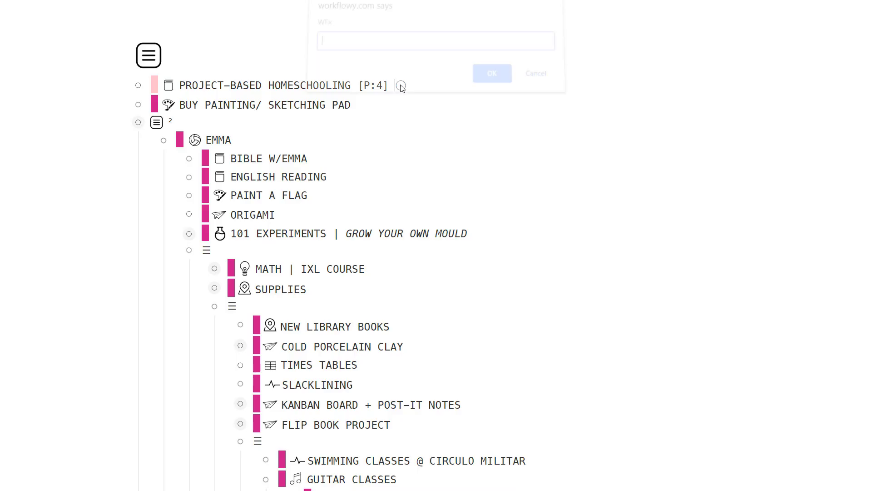
pyautogui.write('fr')
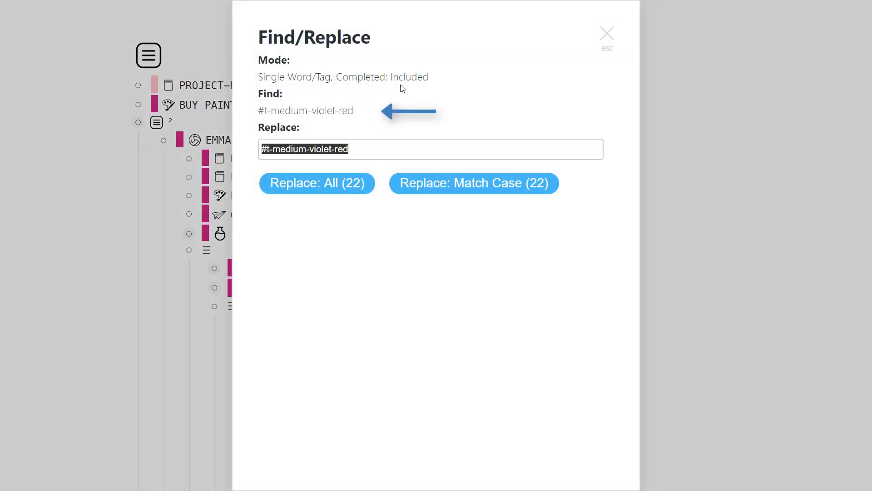
pyautogui.write('#t-pink')
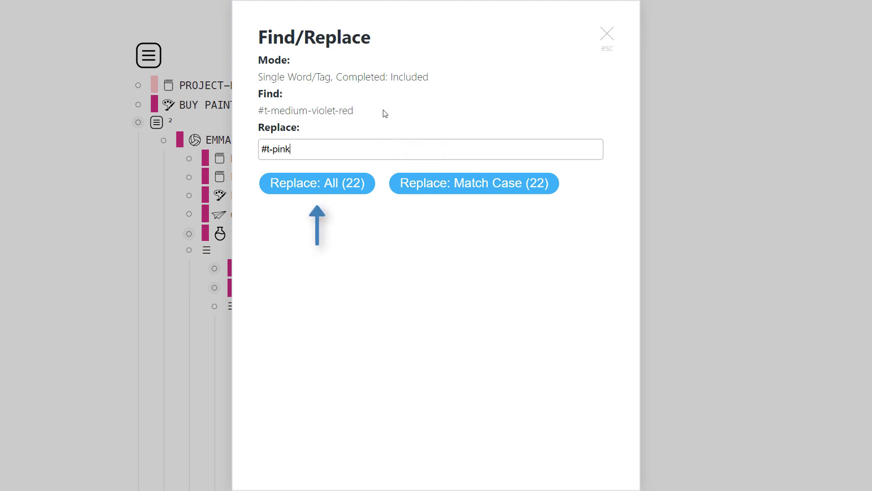
pyautogui.click(333, 184)
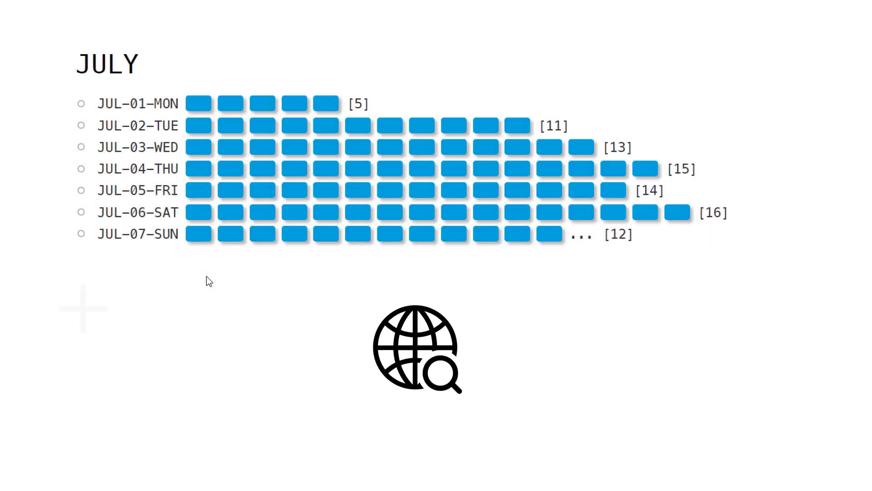
# - Search the whole outline for the exact match "WF+" and replace all occurrences with WFx using Find/Replace
pyautogui.hotkey('alt', 'x')
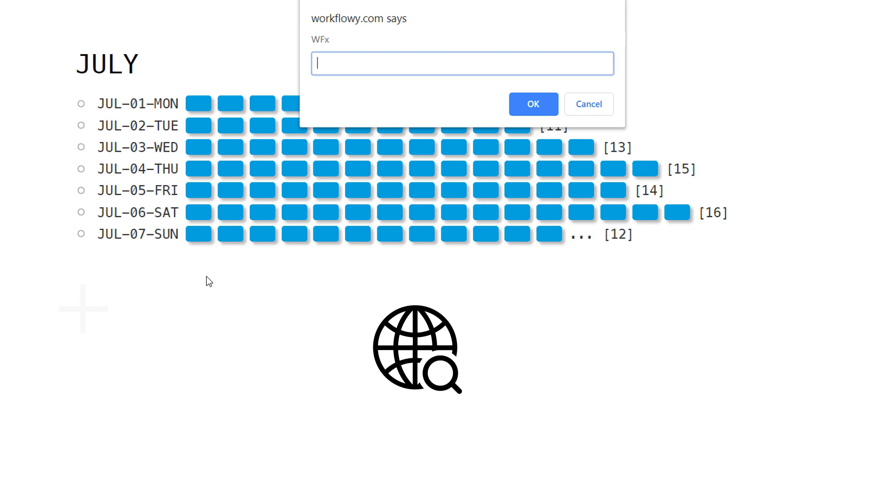
pyautogui.write('"WF+"')
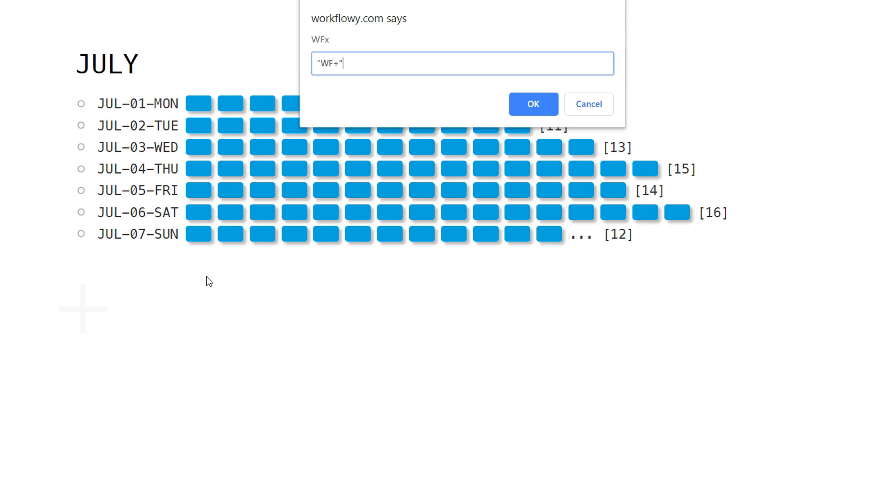
pyautogui.press('Return')
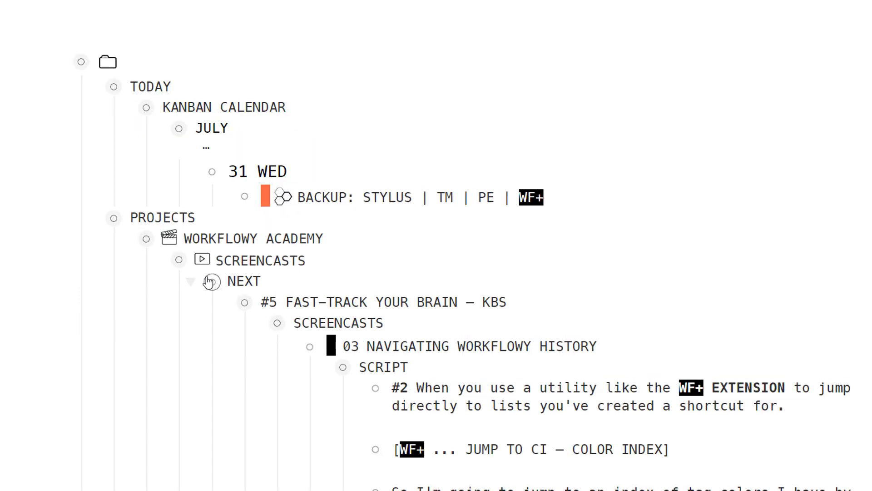
pyautogui.hotkey('alt', 'x')
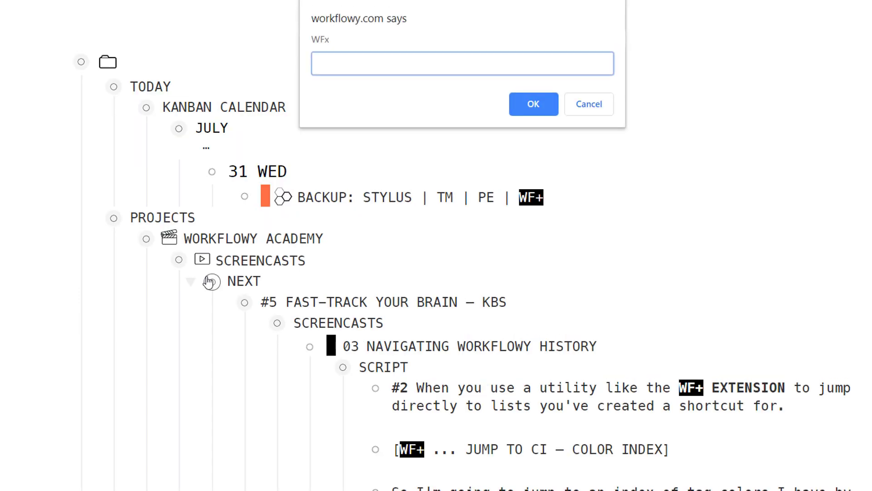
pyautogui.write('ci')
pyautogui.press('Return')
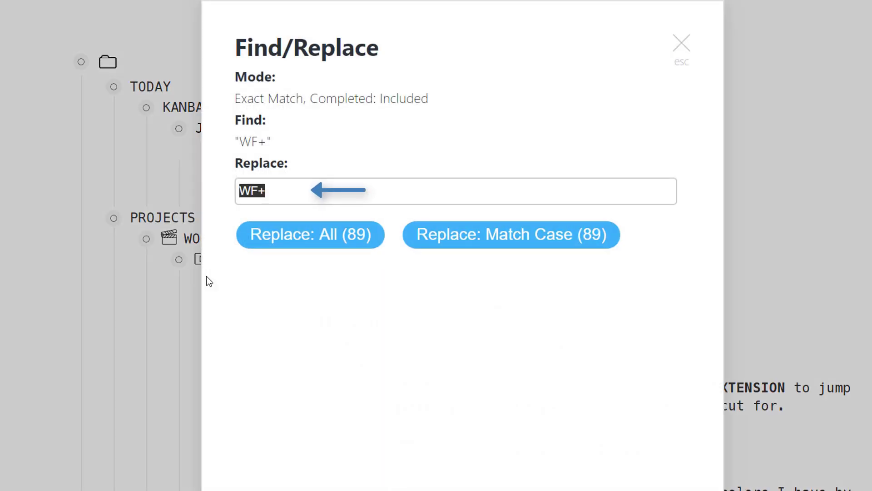
pyautogui.write('WFx')
pyautogui.click(284, 235)
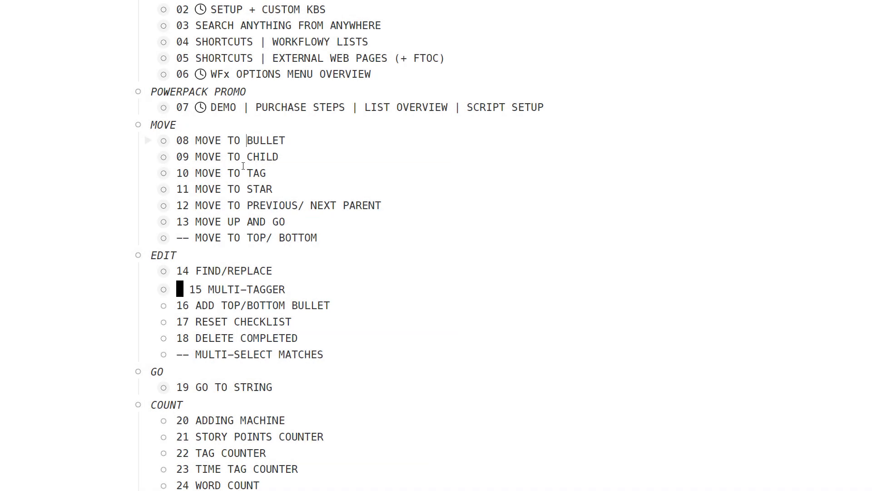
# - Select items 08 to 13 under MOVE plus 14 FIND/REPLACE and tag them all #t-light-sky-blue with the WFx code mt
pyautogui.hotkey('shift', 'Down')
pyautogui.hotkey('shift', 'Down')
pyautogui.hotkey('shift', 'Down')
pyautogui.hotkey('shift', 'Down')
pyautogui.hotkey('shift', 'Down')
pyautogui.hotkey('shift', 'Down')
pyautogui.keyDown('ctrl'); pyautogui.click(214, 275); pyautogui.keyUp('ctrl')
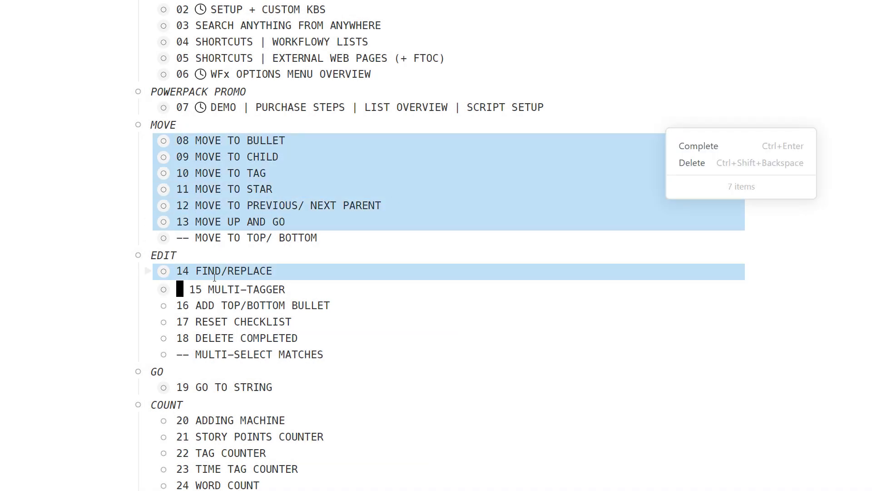
pyautogui.hotkey('alt', 'x')
pyautogui.write('mt')
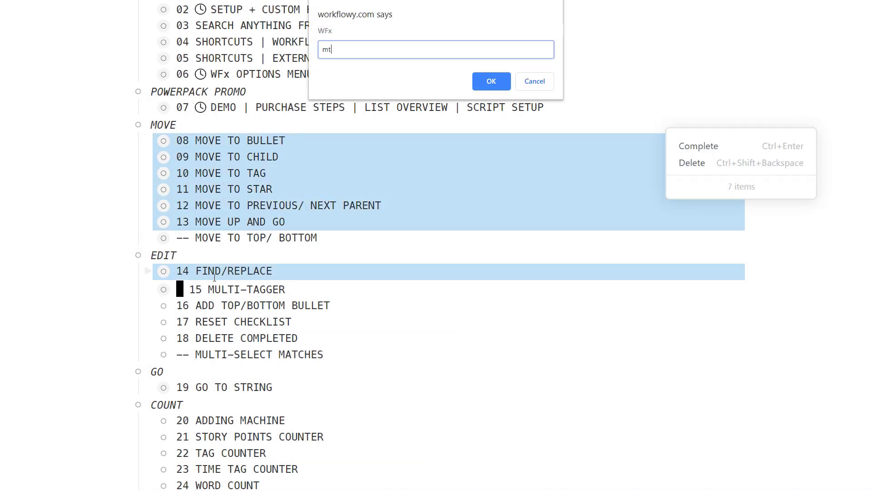
pyautogui.press('Return')
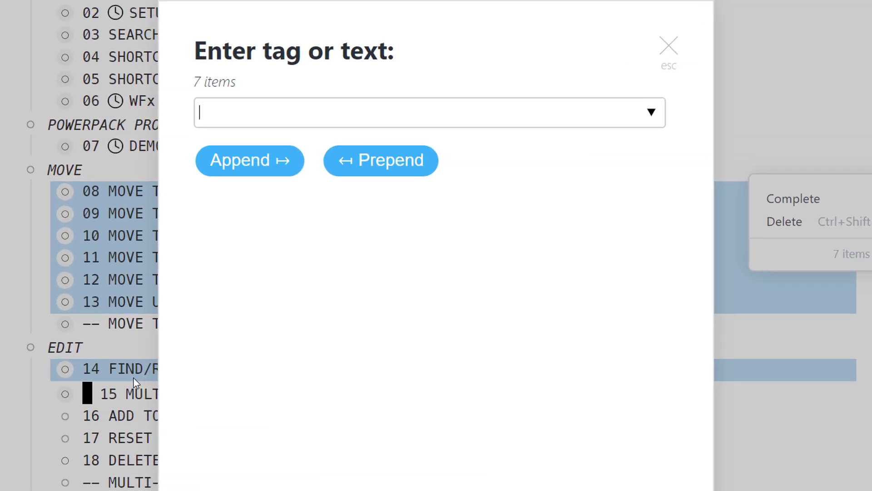
pyautogui.write('#')
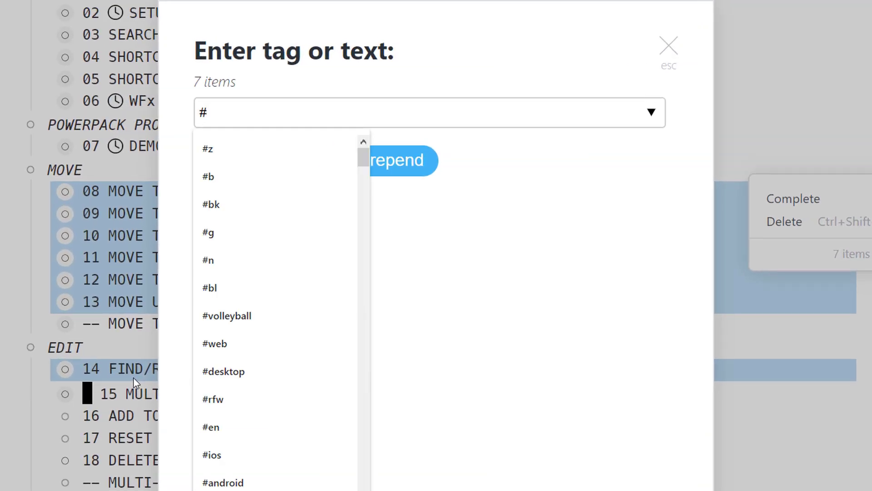
pyautogui.write('t-light')
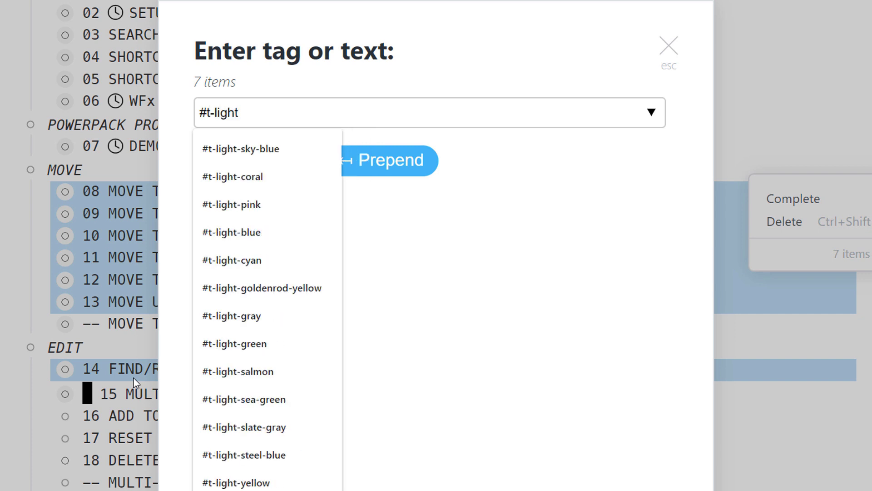
pyautogui.press('Down')
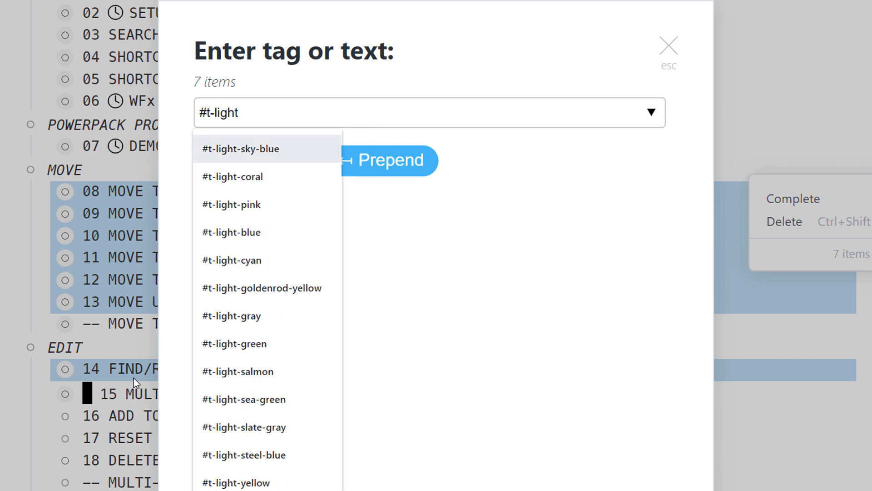
pyautogui.press('Return')
pyautogui.press('Return')
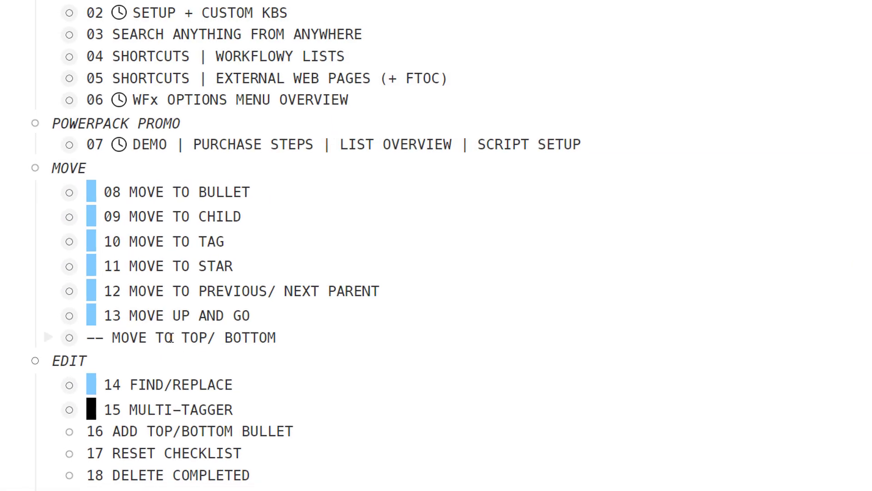
# - Select MOVE TO TOP/ BOTTOM and MULTI-SELECT MATCHES and tag both #t-light-coral with the WFx code mt
pyautogui.keyDown('alt'); pyautogui.click(166, 346); pyautogui.keyUp('alt')
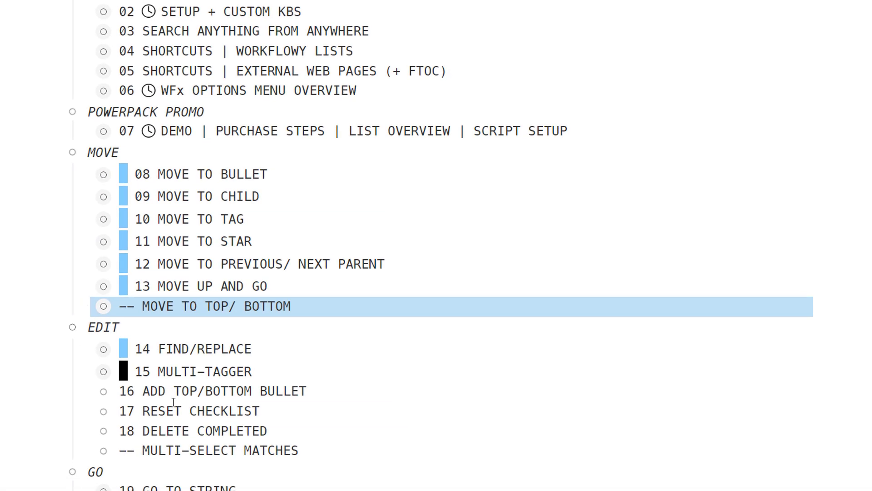
pyautogui.keyDown('alt'); pyautogui.click(166, 453); pyautogui.keyUp('alt')
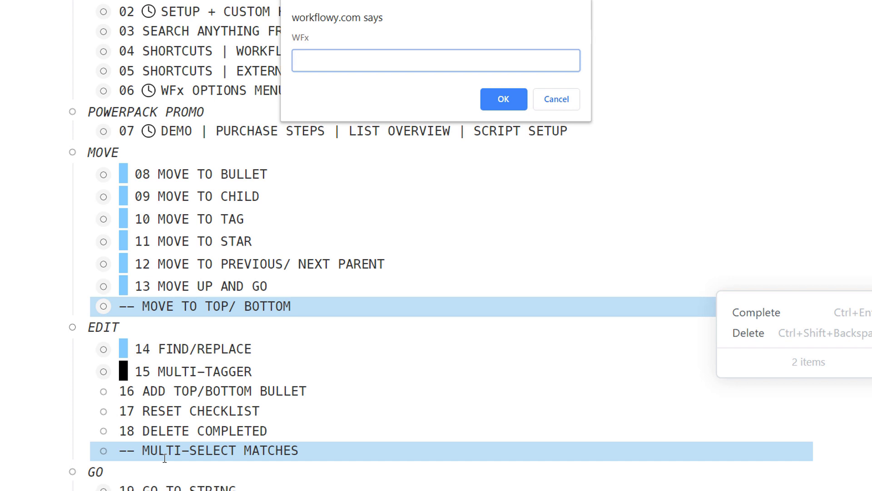
pyautogui.write('mt')
pyautogui.press('Return')
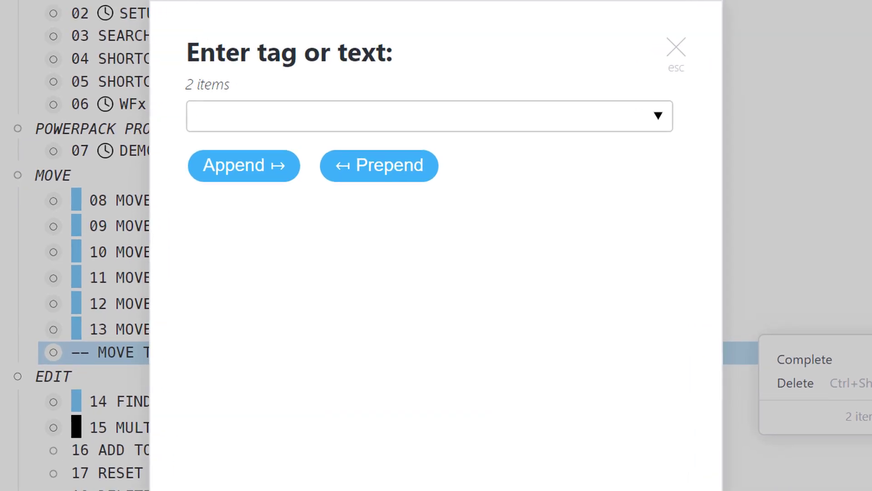
pyautogui.write('t-ligh')
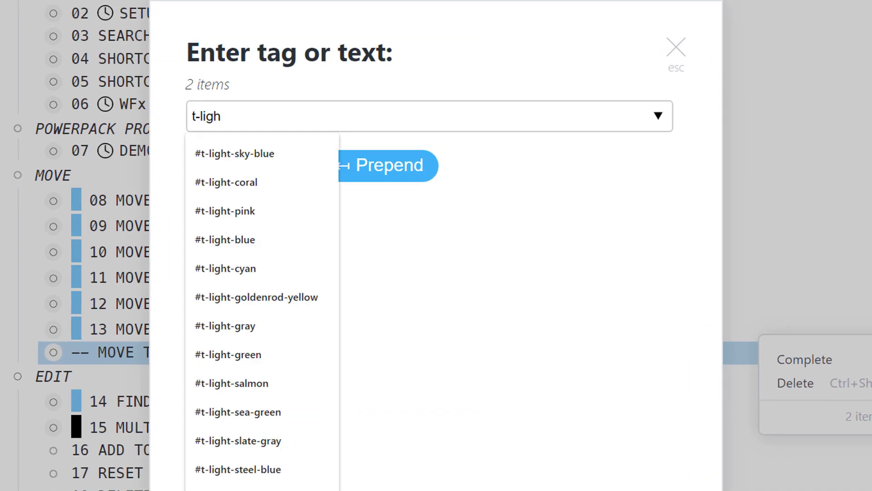
pyautogui.press('Down')
pyautogui.press('Down')
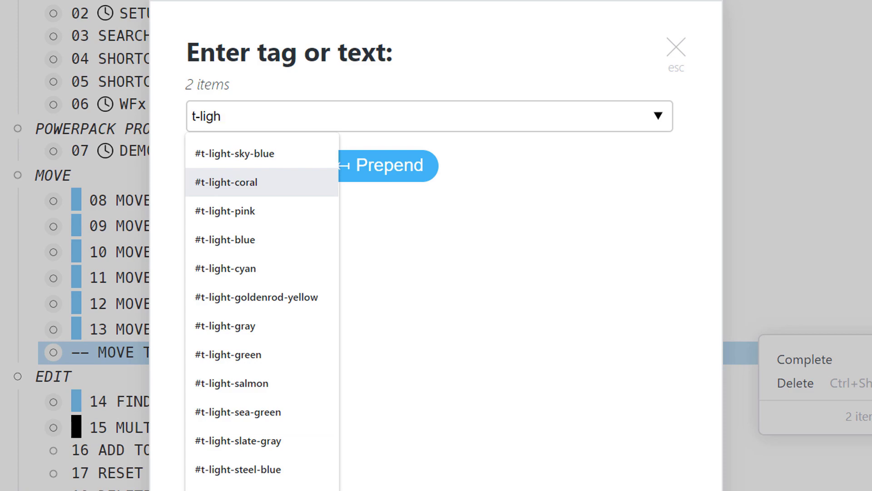
pyautogui.press('Return')
pyautogui.press('Return')
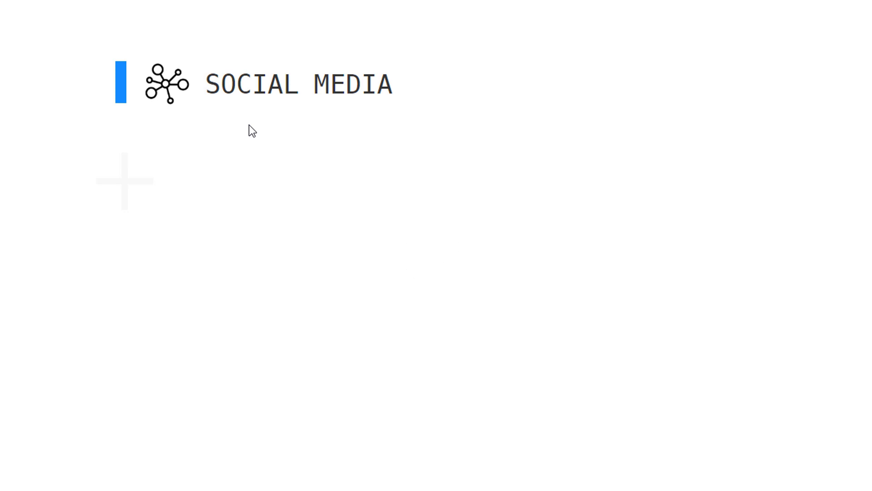
# - Reset all completed items in the SOCIAL MEDIA list with the WFx code reset
pyautogui.hotkey('alt', 'x')
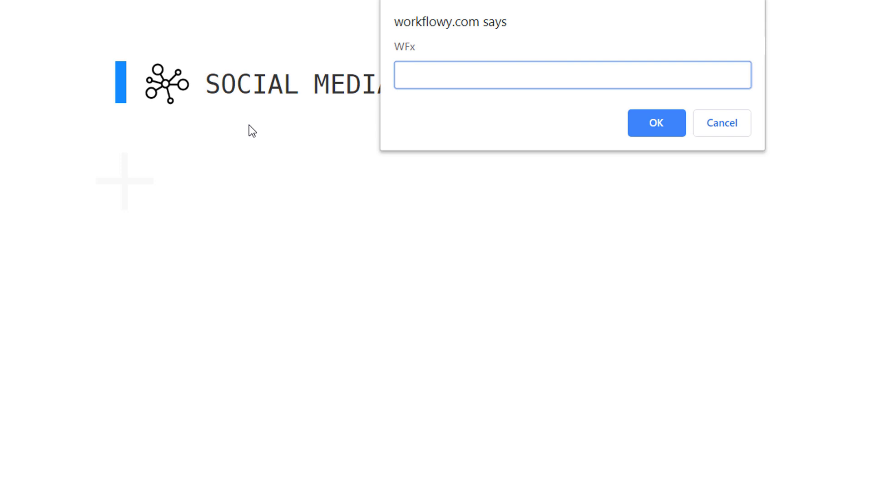
pyautogui.write('reset')
pyautogui.press('Return')
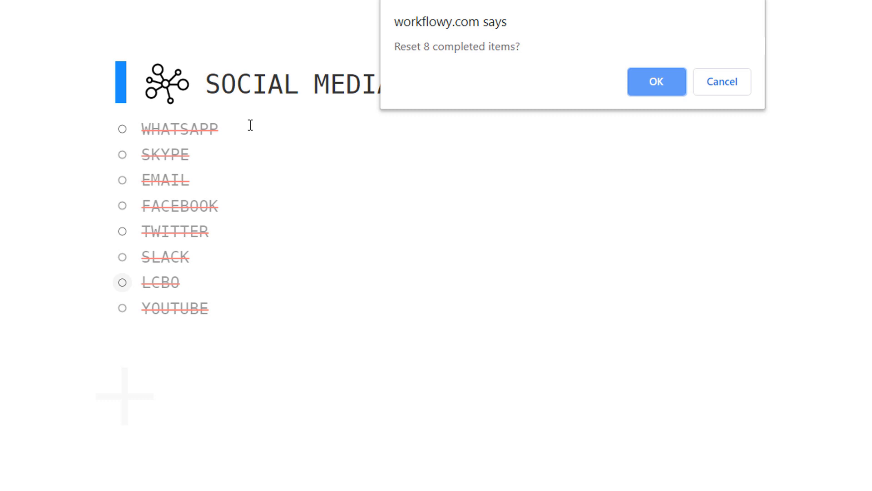
pyautogui.press('Return')
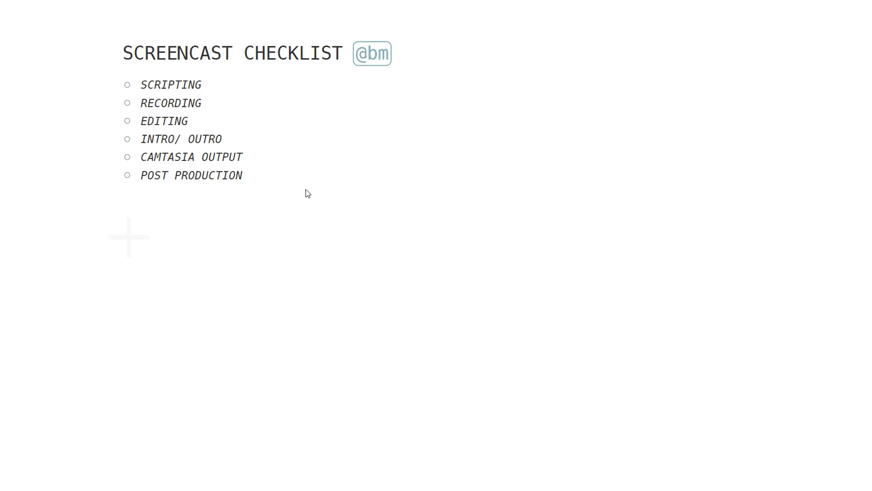
# - Reset all completed items in the SCREENCAST CHECKLIST with the WFx code reset
pyautogui.hotkey('alt', 'x')
pyautogui.write('reset')
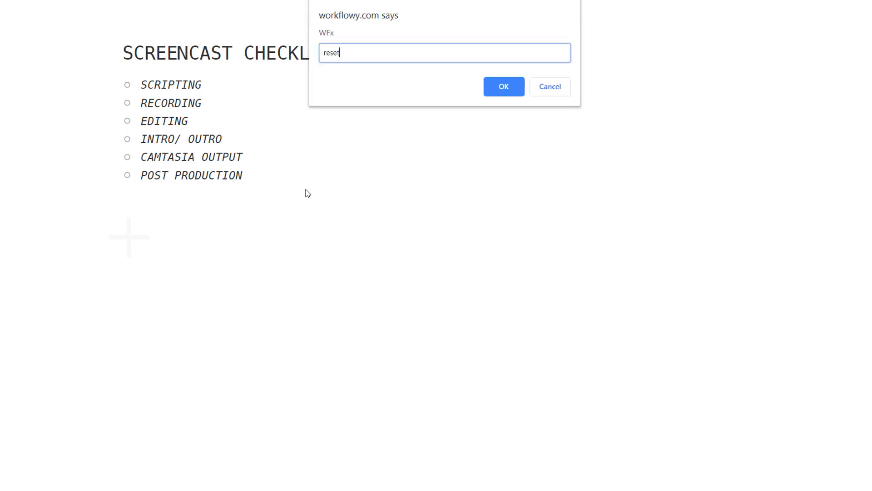
pyautogui.press('Return')
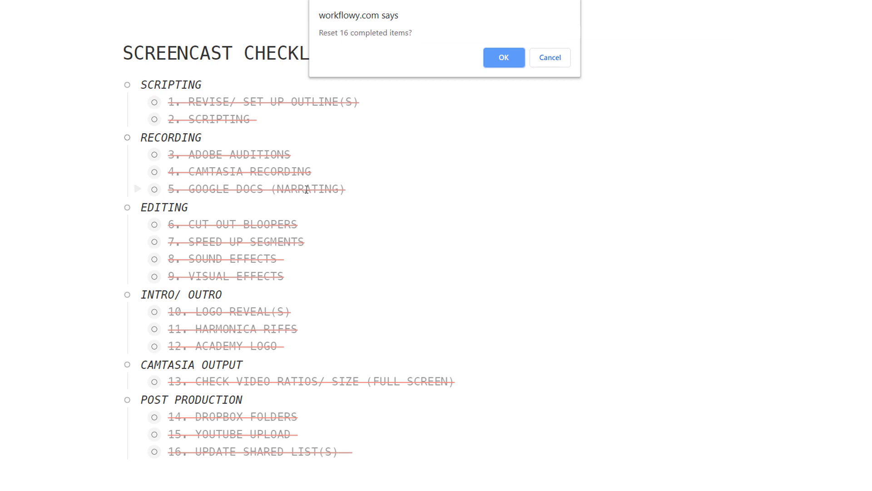
pyautogui.press('Return')
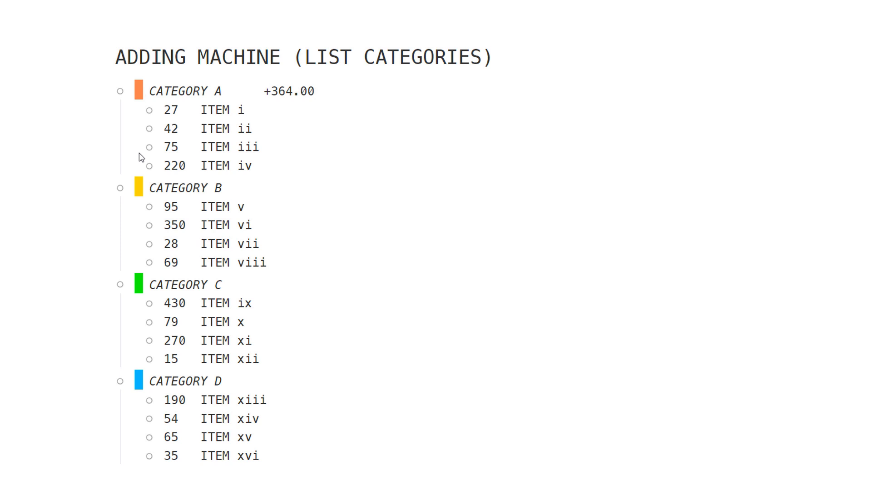
# - Add up item numbers in the ADDING MACHINE (LIST CATEGORIES) list with the WFx code add
pyautogui.hotkey('alt', 'x')
pyautogui.write('add')
pyautogui.press('Return')
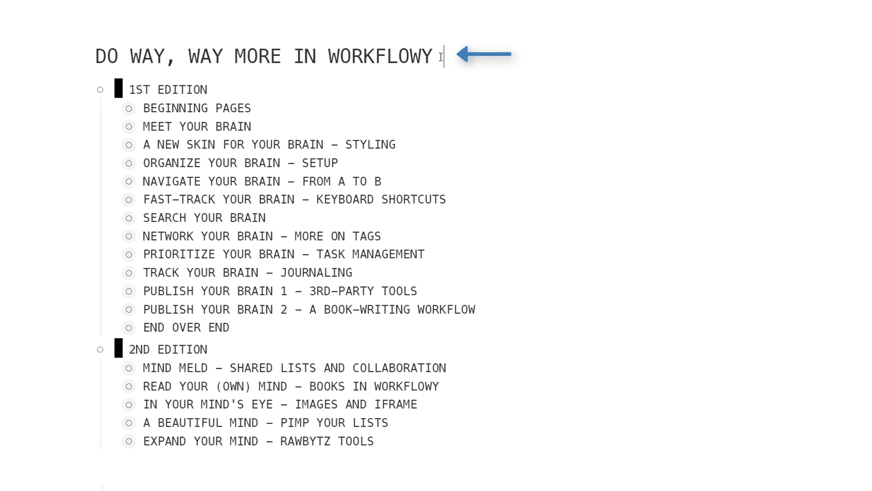
# - Run the word counter on the DO WAY, WAY MORE IN WORKFLOWY list with the WFx code count
pyautogui.hotkey('alt', 'x')
pyautogui.write('count')
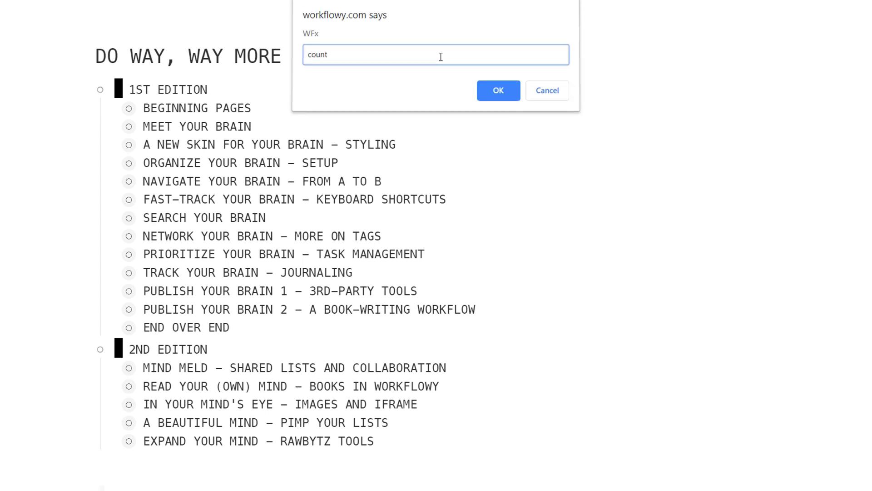
pyautogui.press('Return')
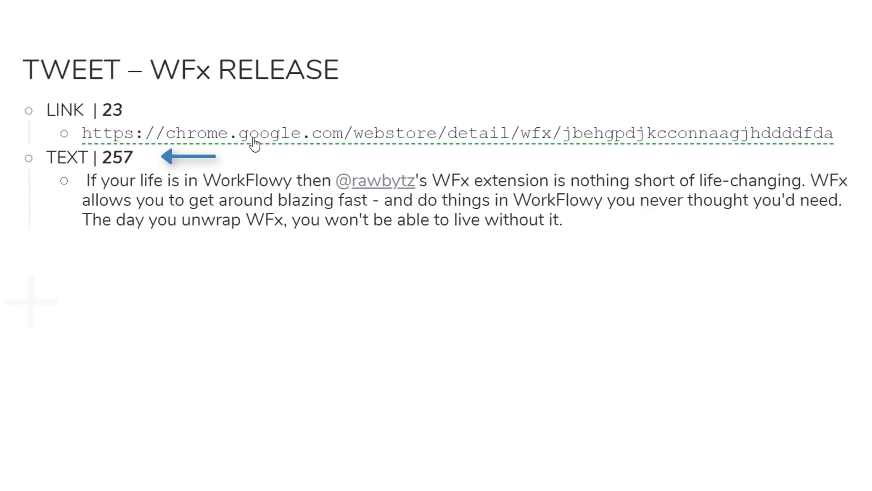
# - Run the counter on the bullet under TEXT in the TWEET – WFx RELEASE list with the WFx code count
pyautogui.click(235, 182)
pyautogui.hotkey('alt', 'x')
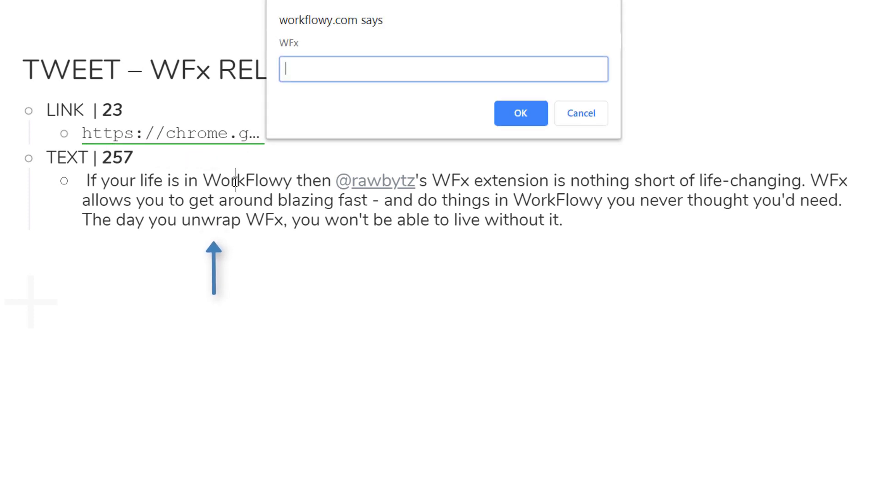
pyautogui.write('count')
pyautogui.press('Return')
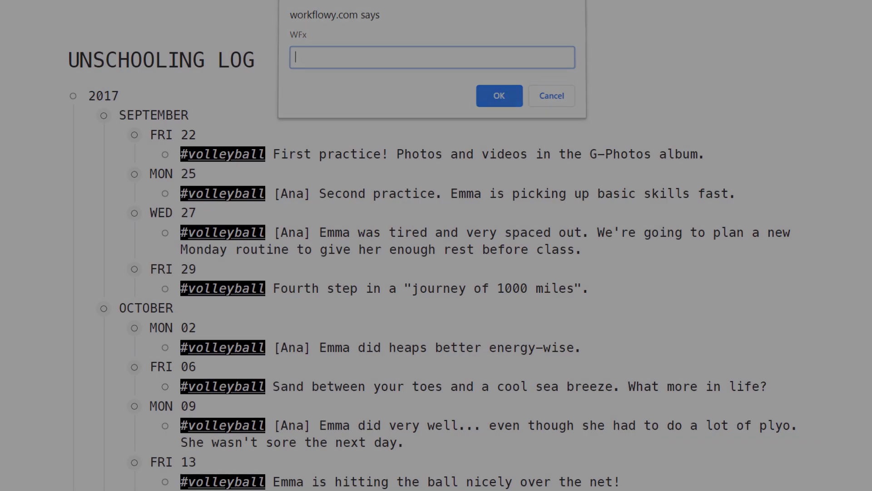
# - Count the tags in the #volleyball entries of UNSCHOOLING LOG and in the JULY list with the WFx code ct
pyautogui.write('ct')
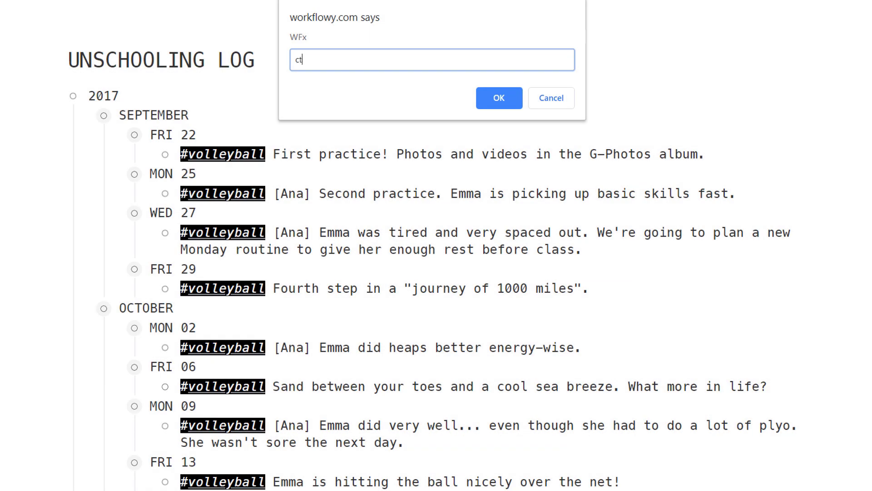
pyautogui.press('Return')
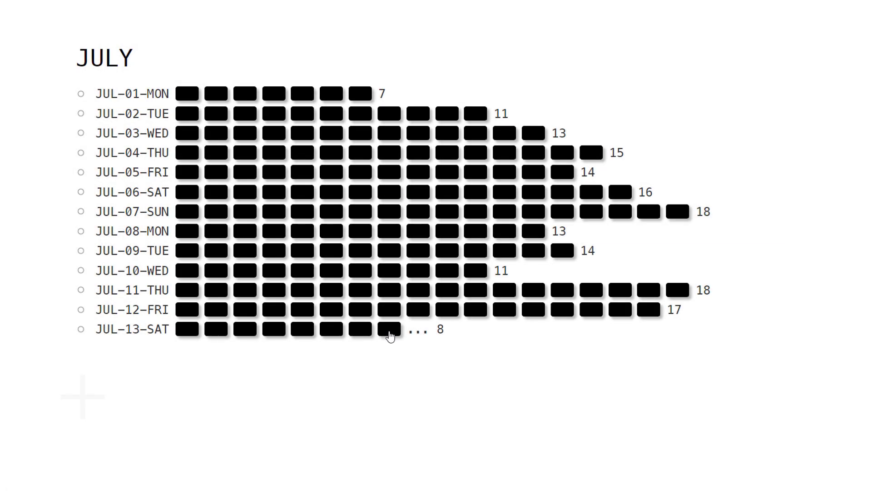
pyautogui.hotkey('ctrl', ';')
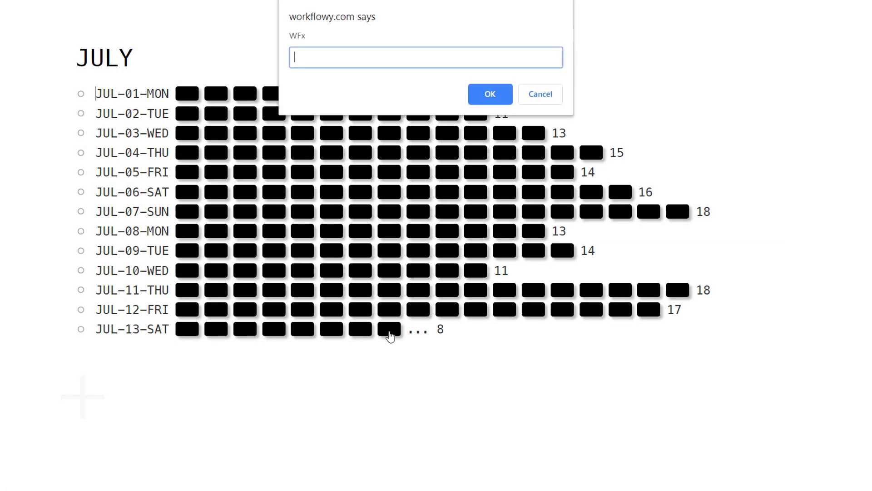
pyautogui.write('ct')
pyautogui.press('Return')
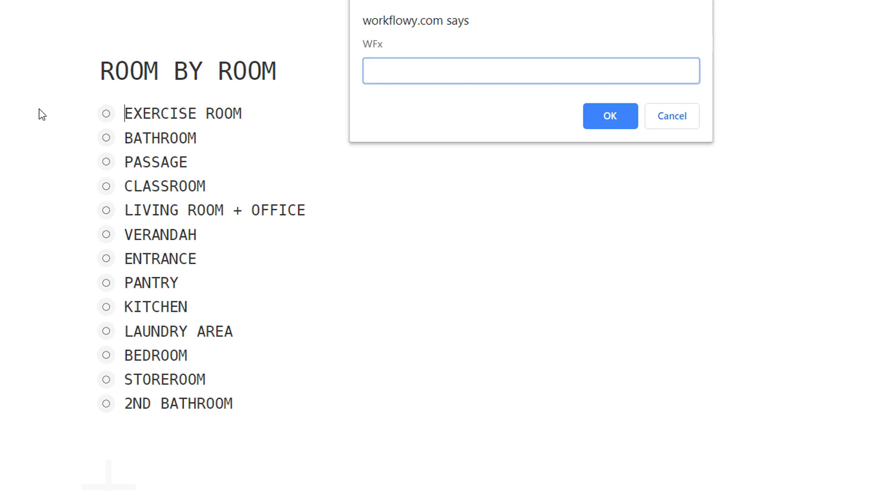
# - Run the WFx code ti1 on the ROOM BY ROOM list and tin2 on the UNSCHOOLING LOG list
pyautogui.write('ti1')
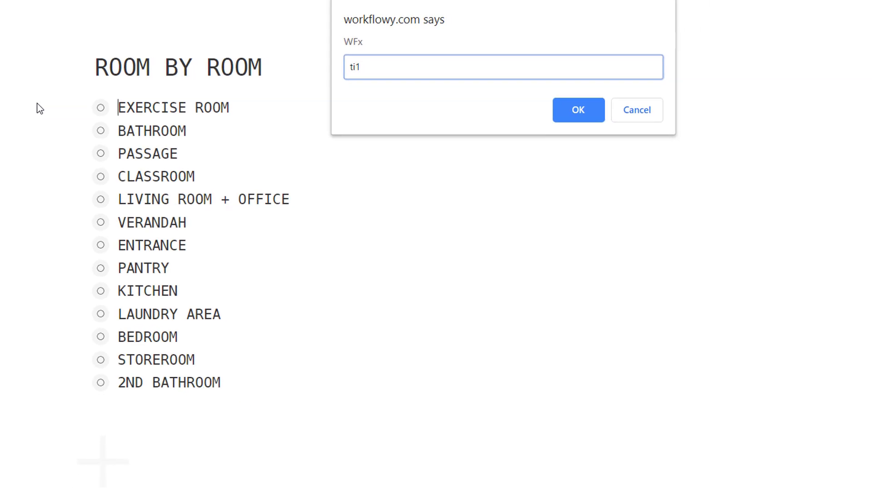
pyautogui.press('Return')
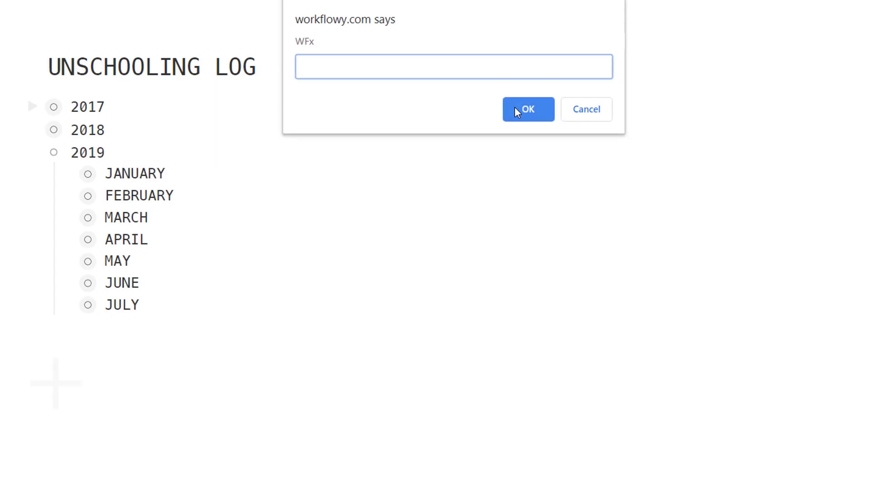
pyautogui.write('tin2')
pyautogui.click(517, 109)
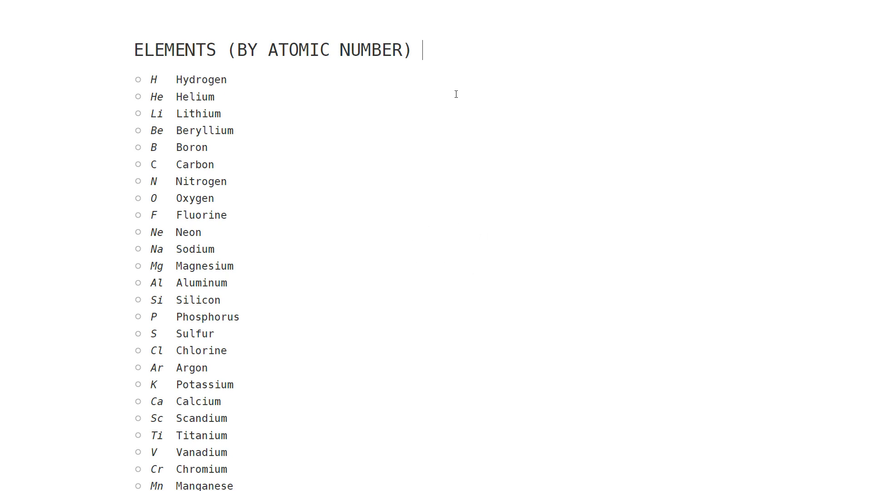
# - Number all bullets in the ELEMENTS (BY ATOMIC NUMBER) list with the WFx code nb and check the numbering down the list
pyautogui.hotkey('alt', 'x')
pyautogui.write('n')
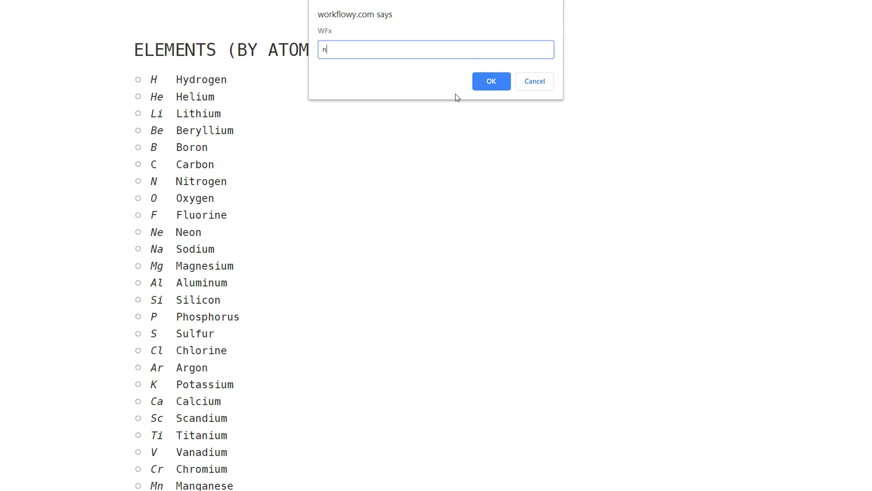
pyautogui.write('b')
pyautogui.press('Return')
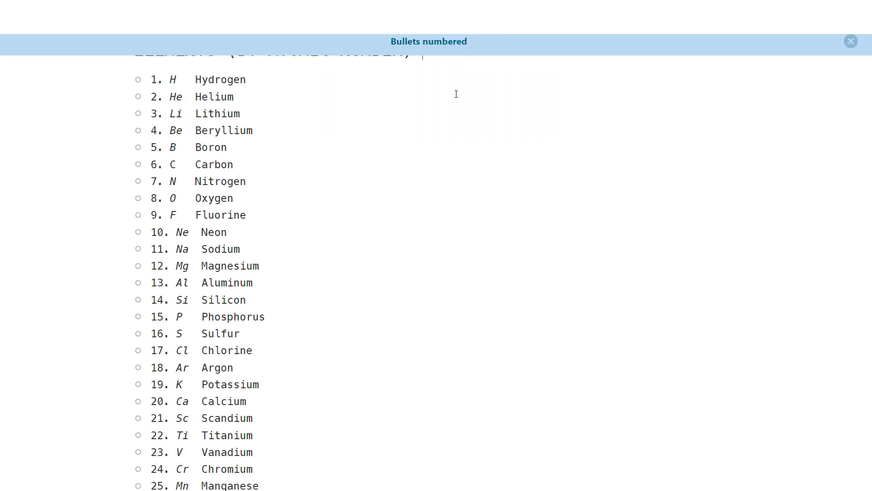
pyautogui.scroll(-20, 456, 94)
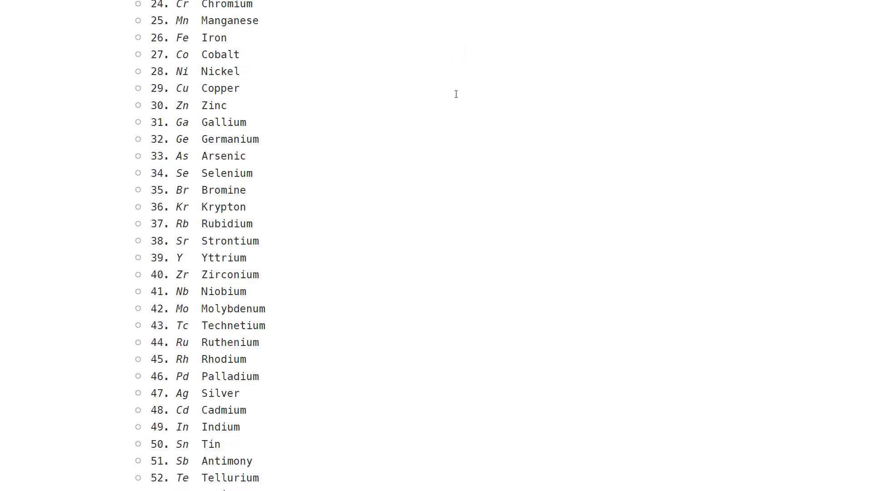